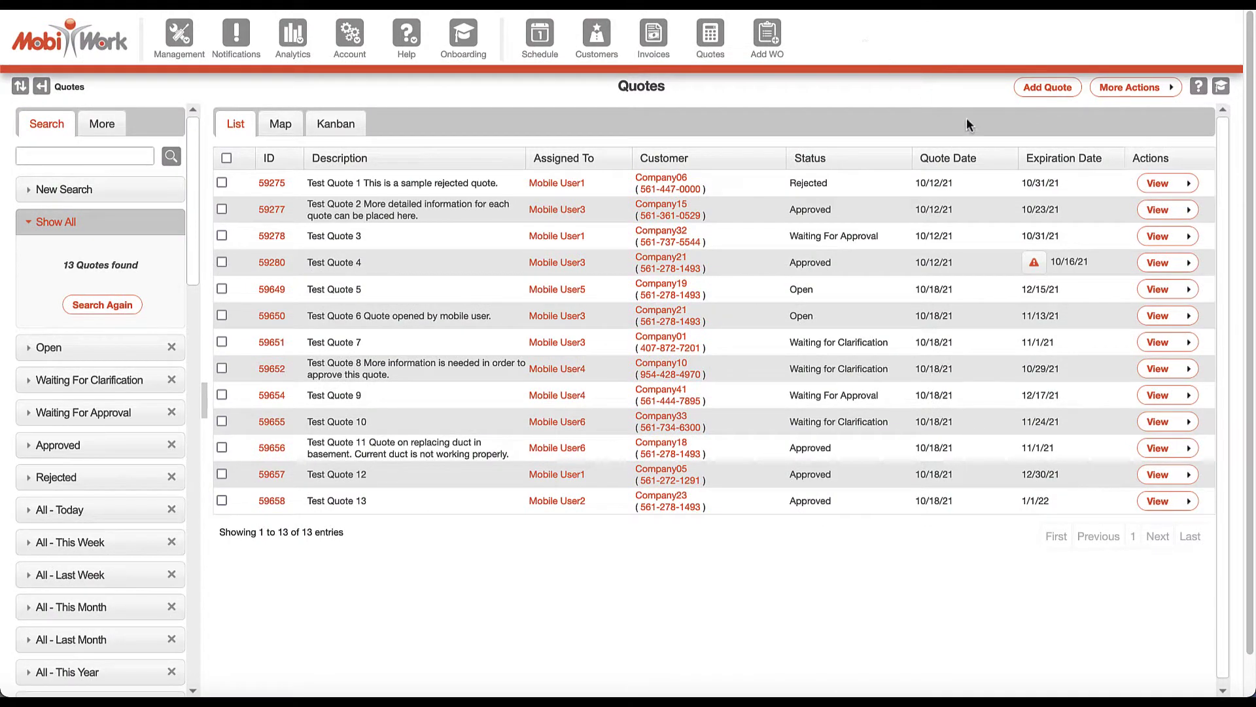
- View the details of quote 59277 from the Quotes list
click(1157, 209)
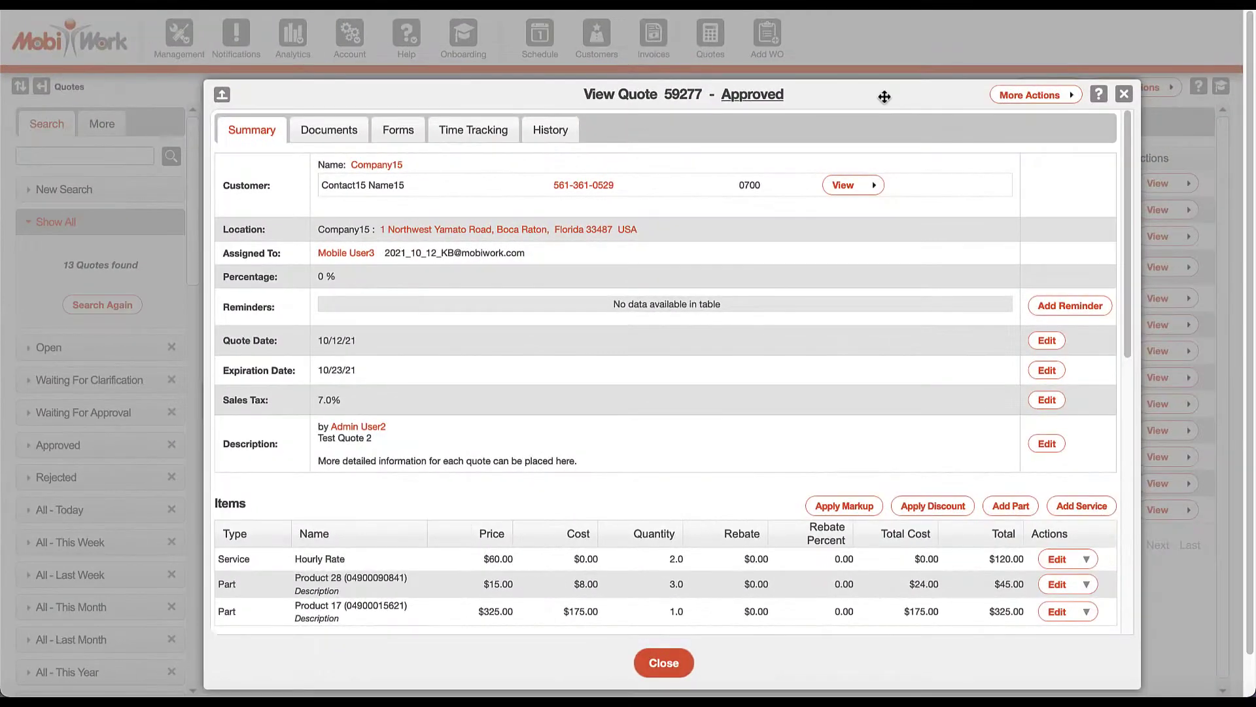
drag(1127, 168, 1153, 425)
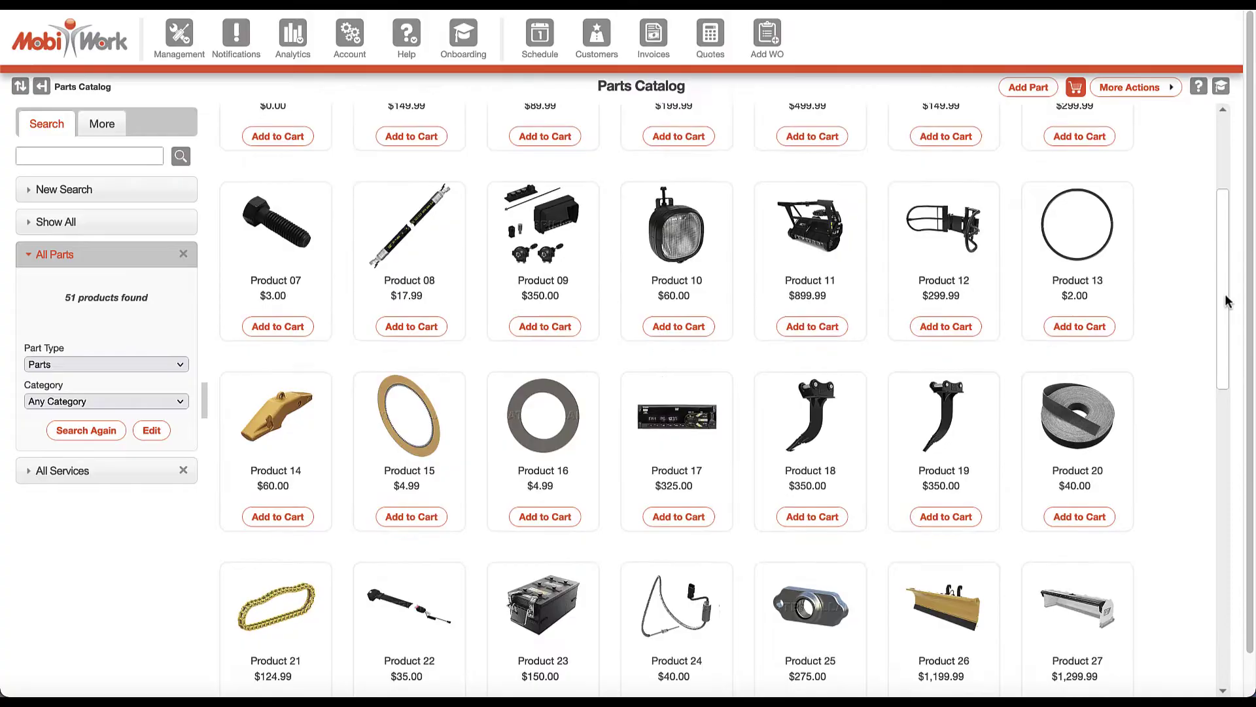
scroll(1225, 294, down, 3)
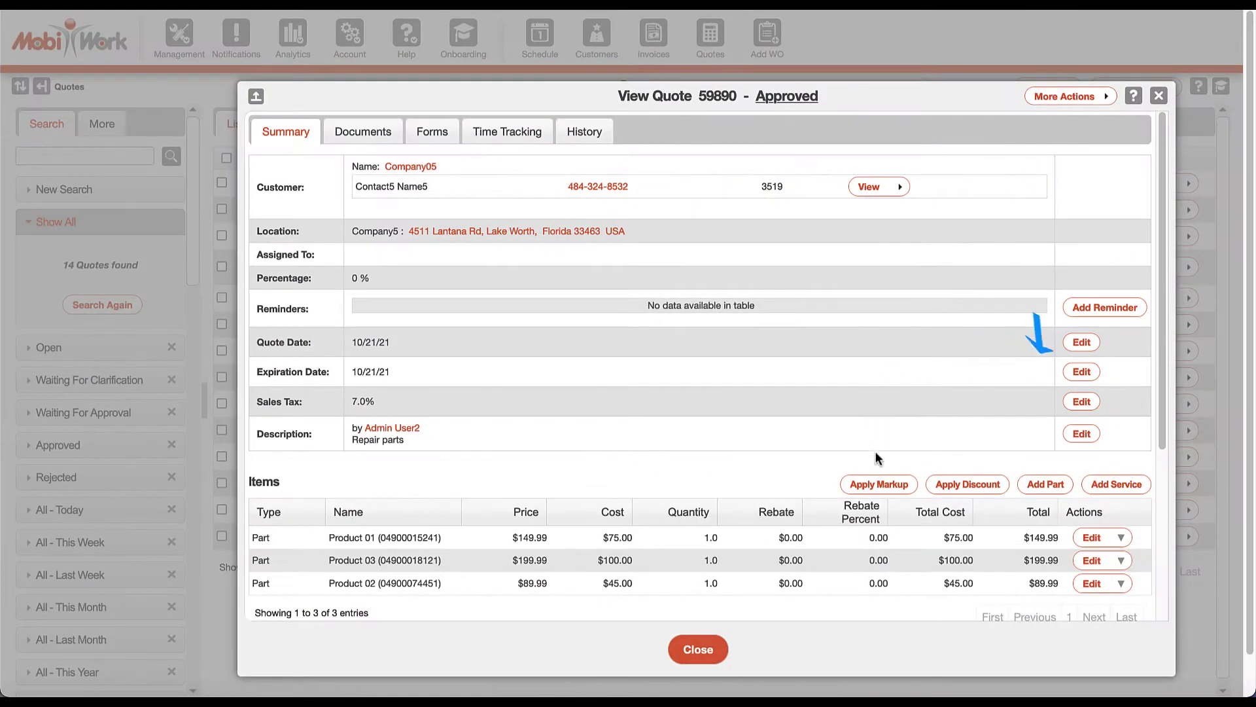
- Apply the Service Fee markup to quote 59890 via Apply Markup
click(879, 484)
click(671, 336)
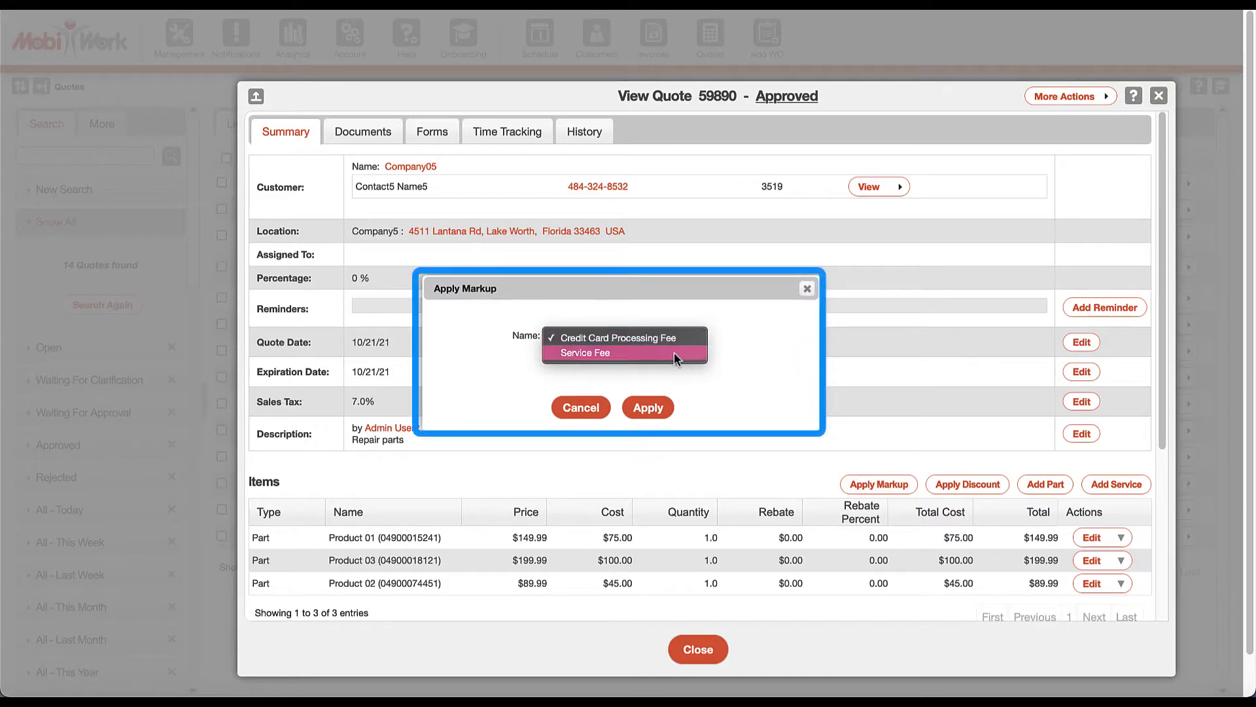
click(653, 407)
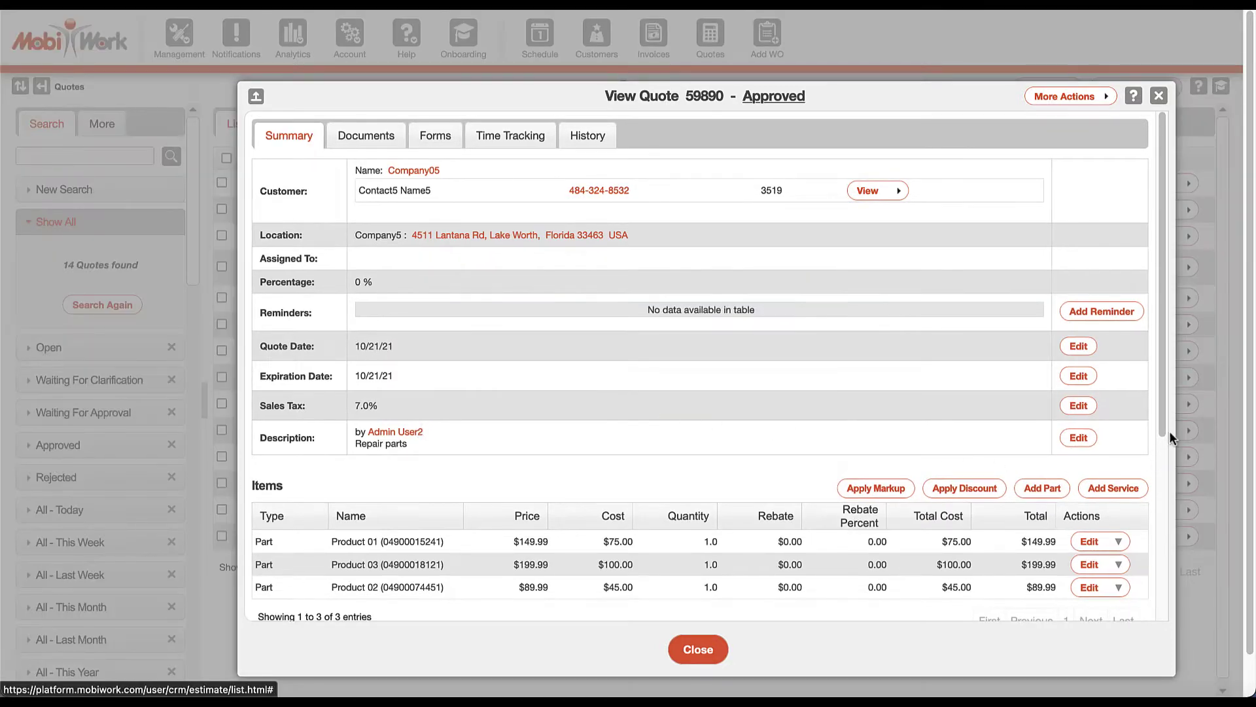
drag(1162, 294, 1168, 598)
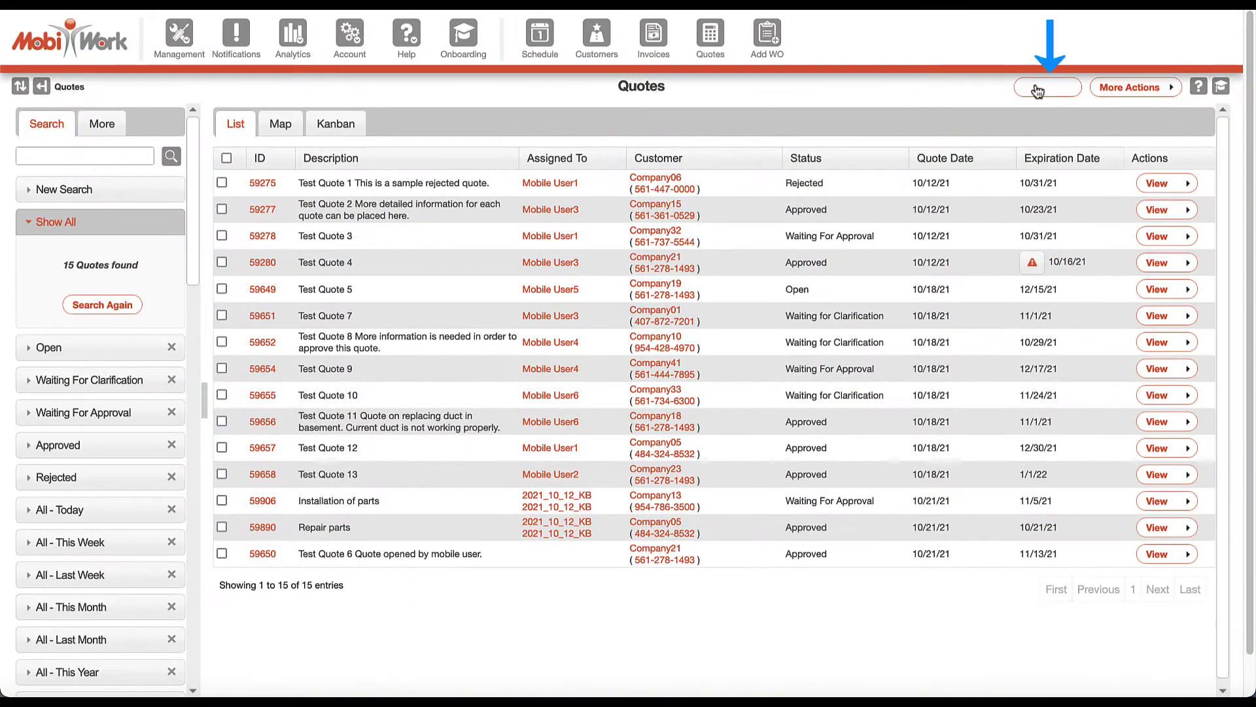
- Start a new quote for Company13 based on the Last Customer Quote template
click(1037, 87)
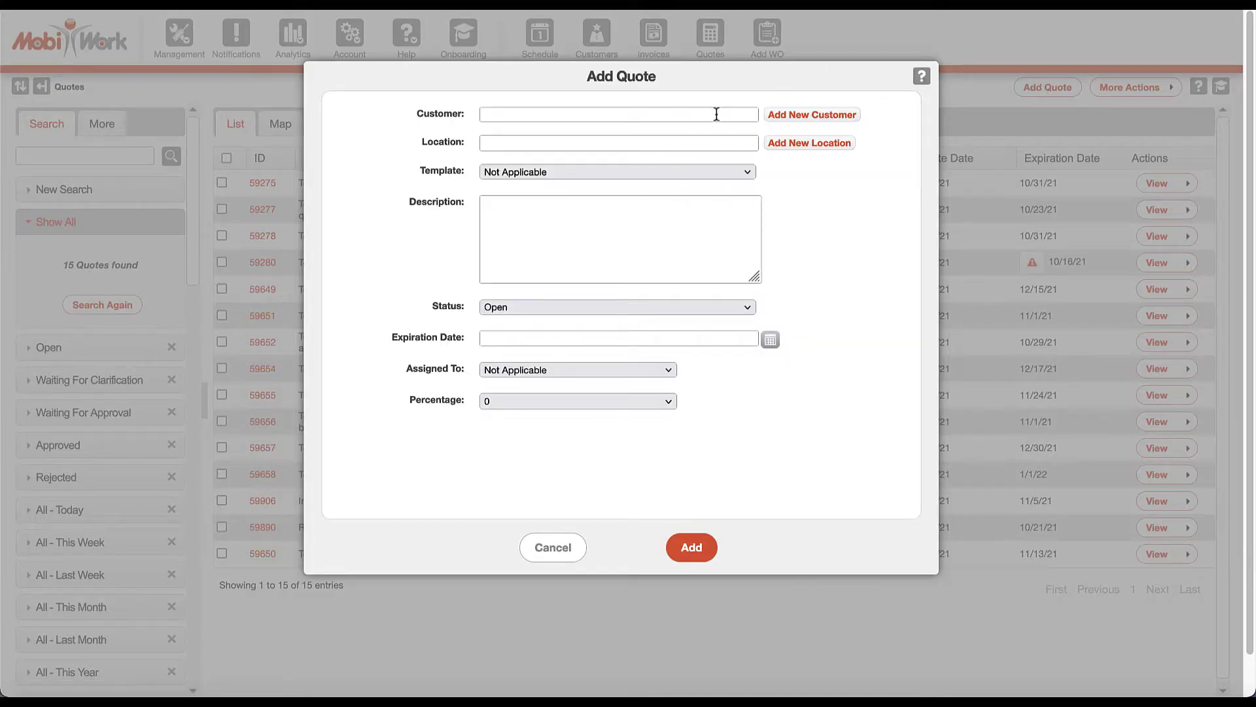
click(716, 114)
text(13)
click(589, 131)
click(662, 199)
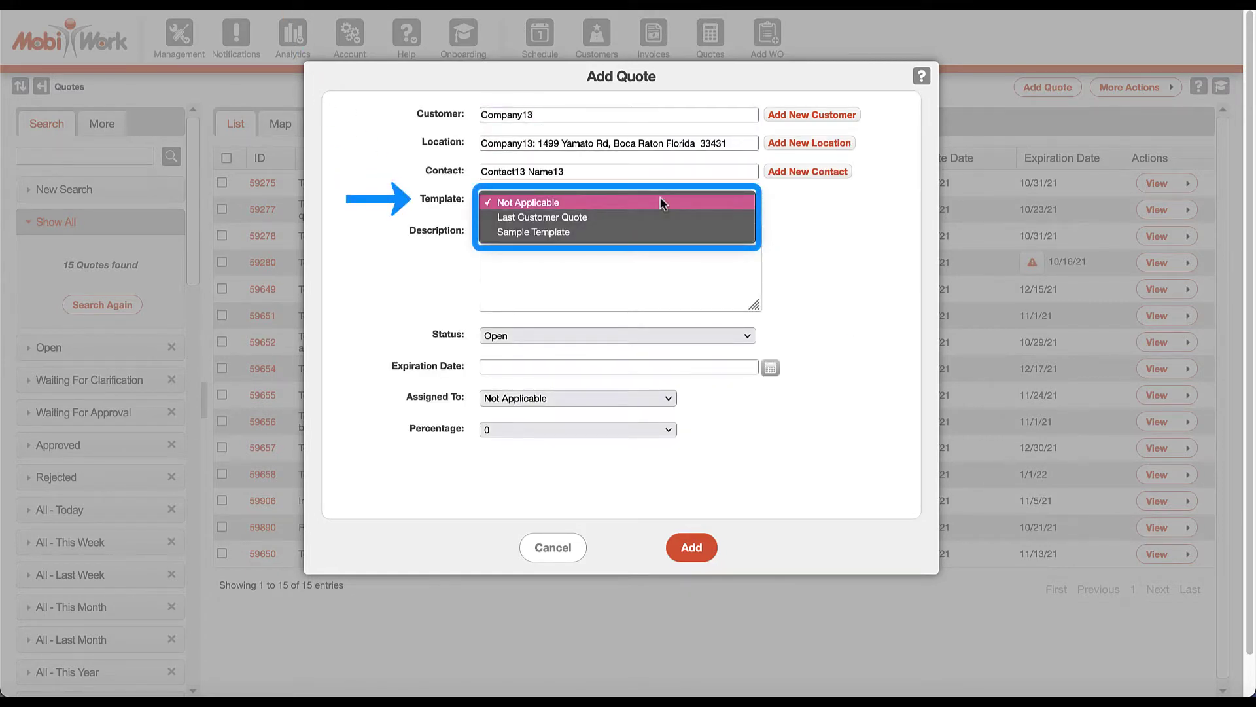
click(661, 218)
- Add the description, set status to Waiting For Approval, and create quote 59907
click(629, 260)
text(Adding onto last customer quote with updated parts for install.)
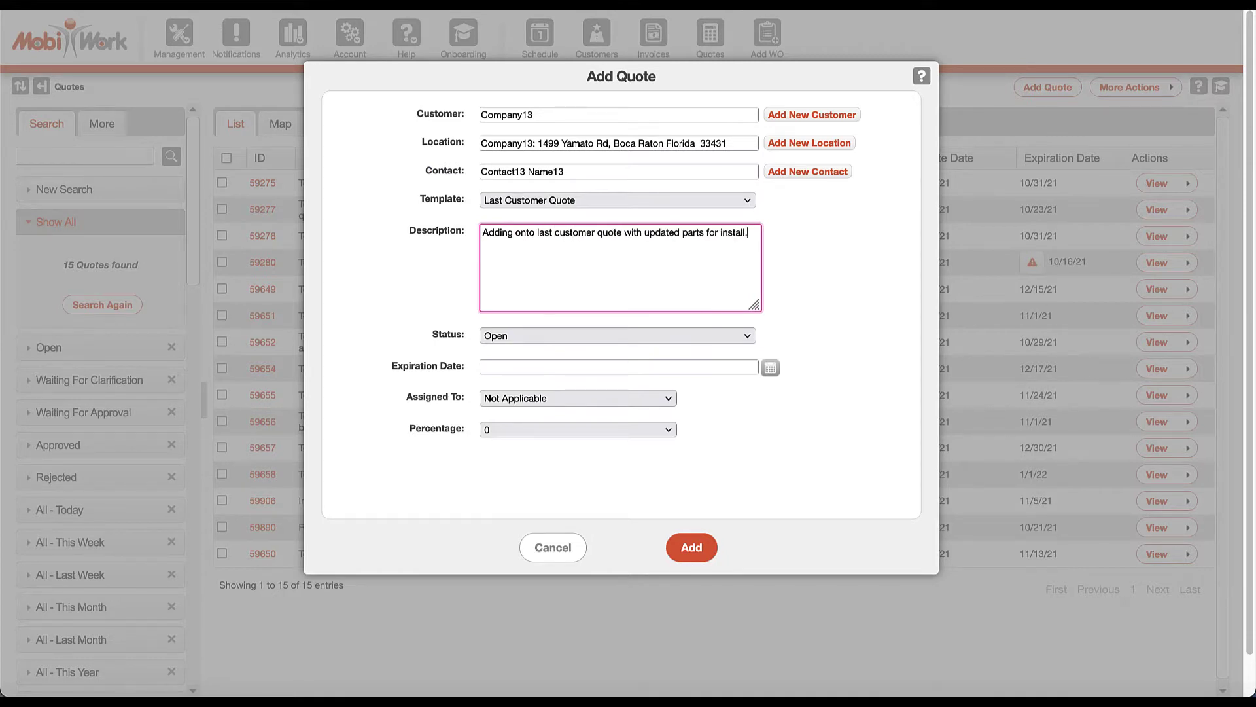
click(616, 335)
click(549, 362)
click(691, 546)
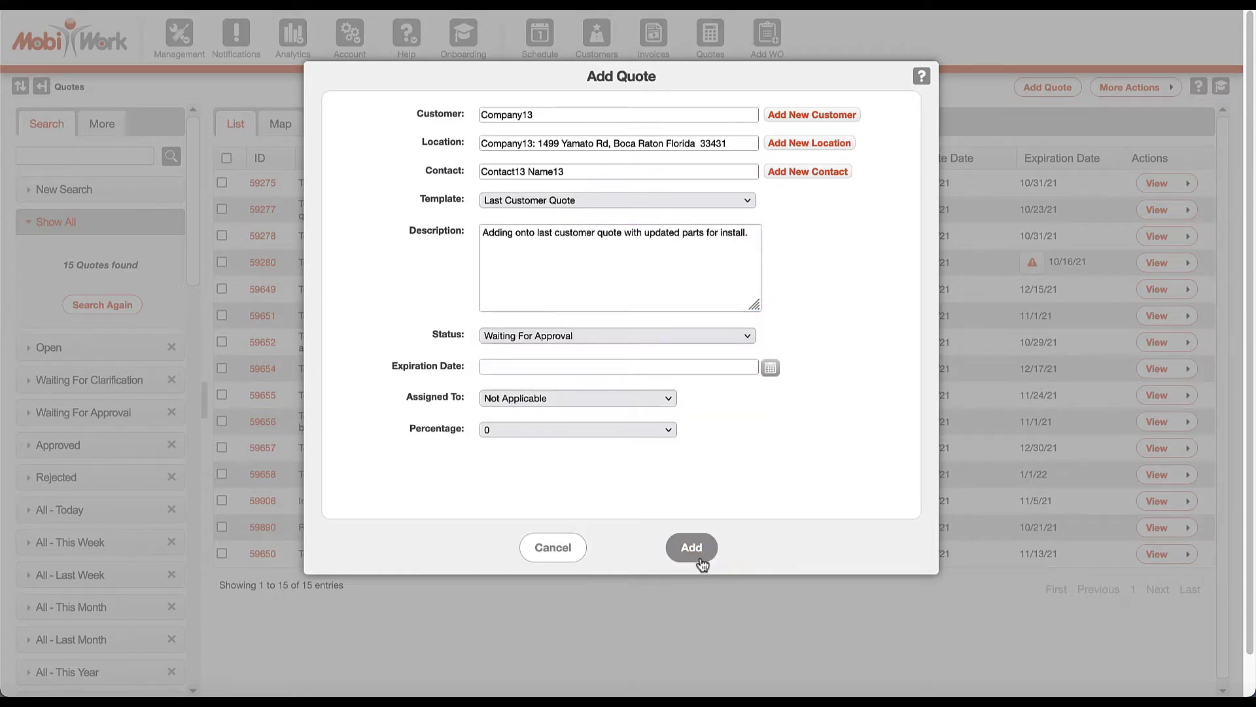
scroll(1157, 430, down, 5)
scroll(1158, 430, down, 3)
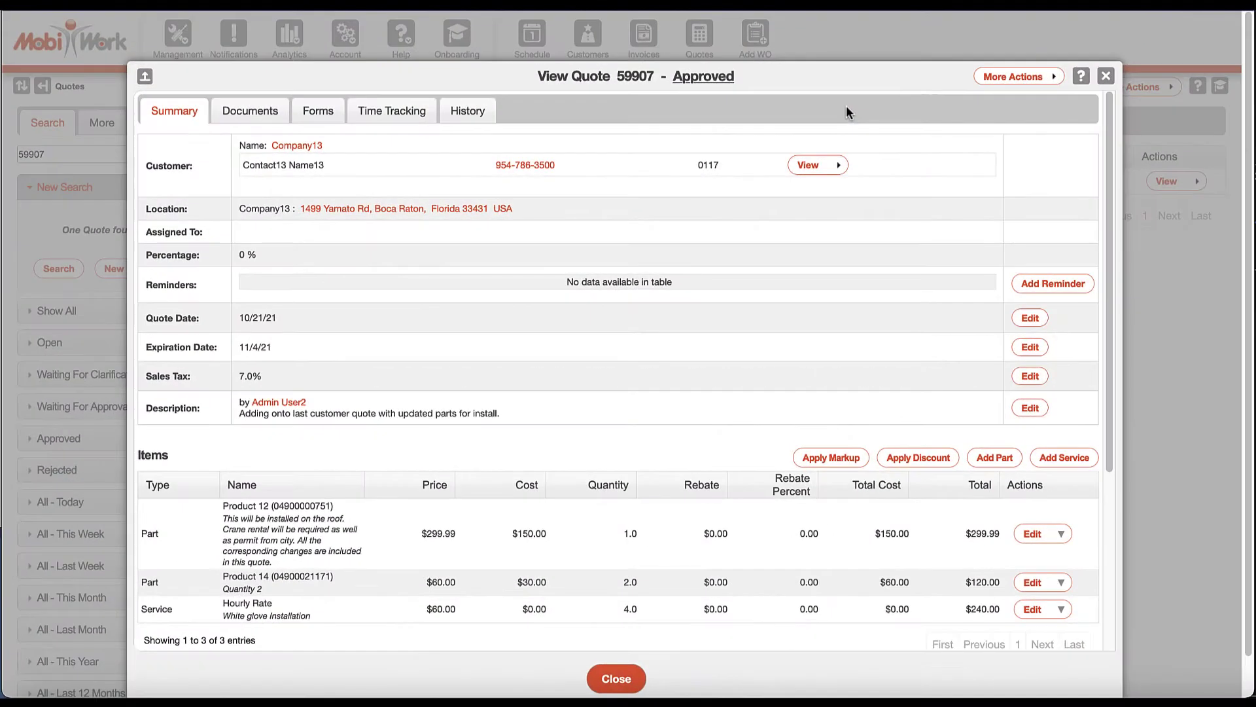
- Export quote 59907 to PDF from More Actions as Estimate_59907.pdf
click(1013, 77)
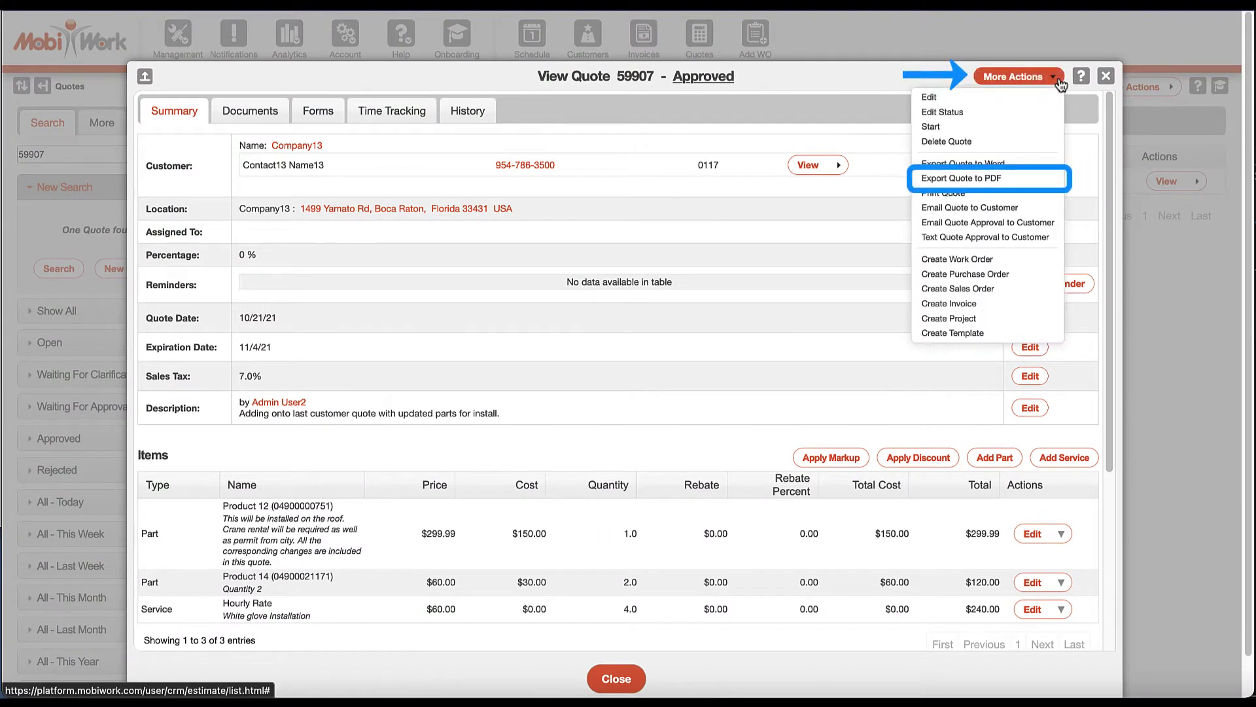
click(1060, 181)
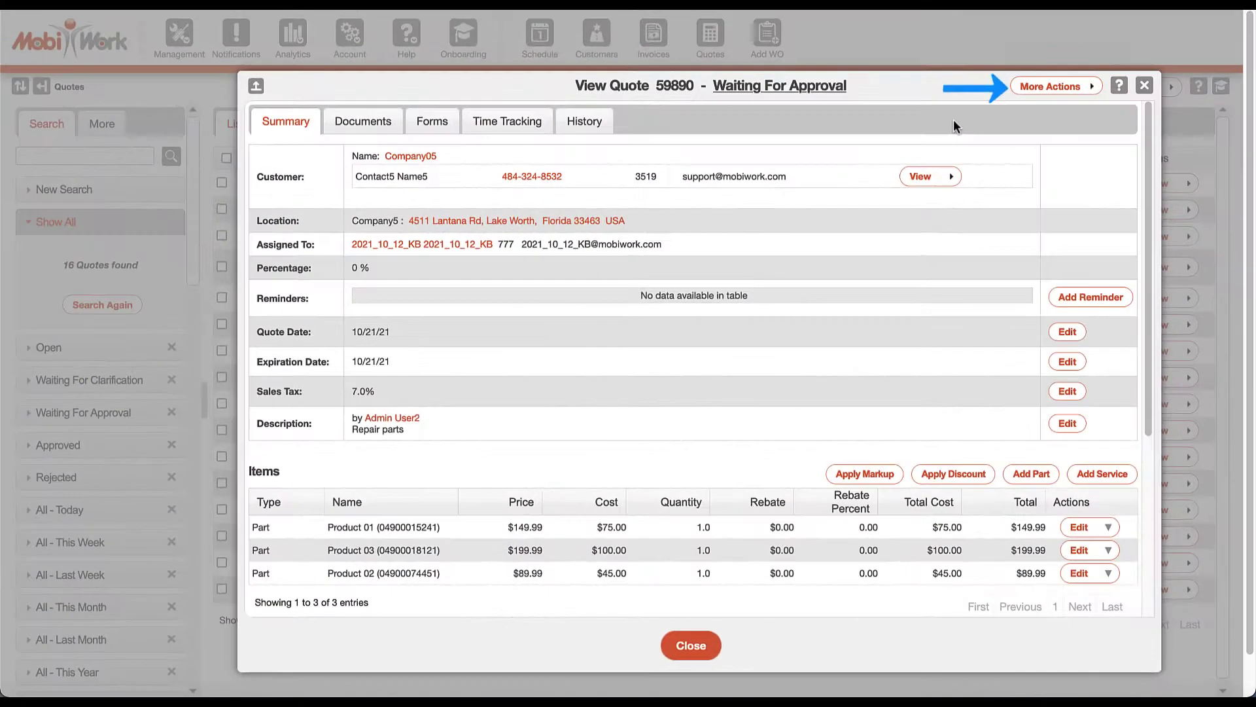
- Send the quote 59890 approval request email to the customer via More Actions
click(1092, 99)
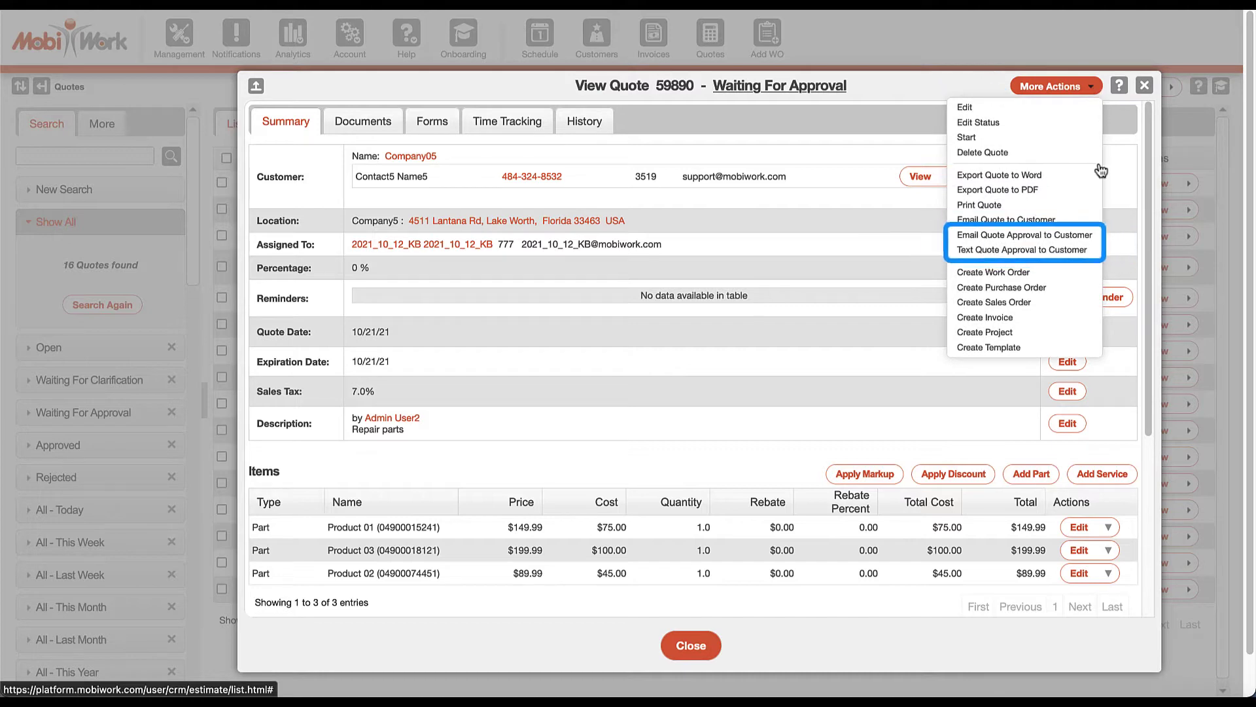
click(1026, 235)
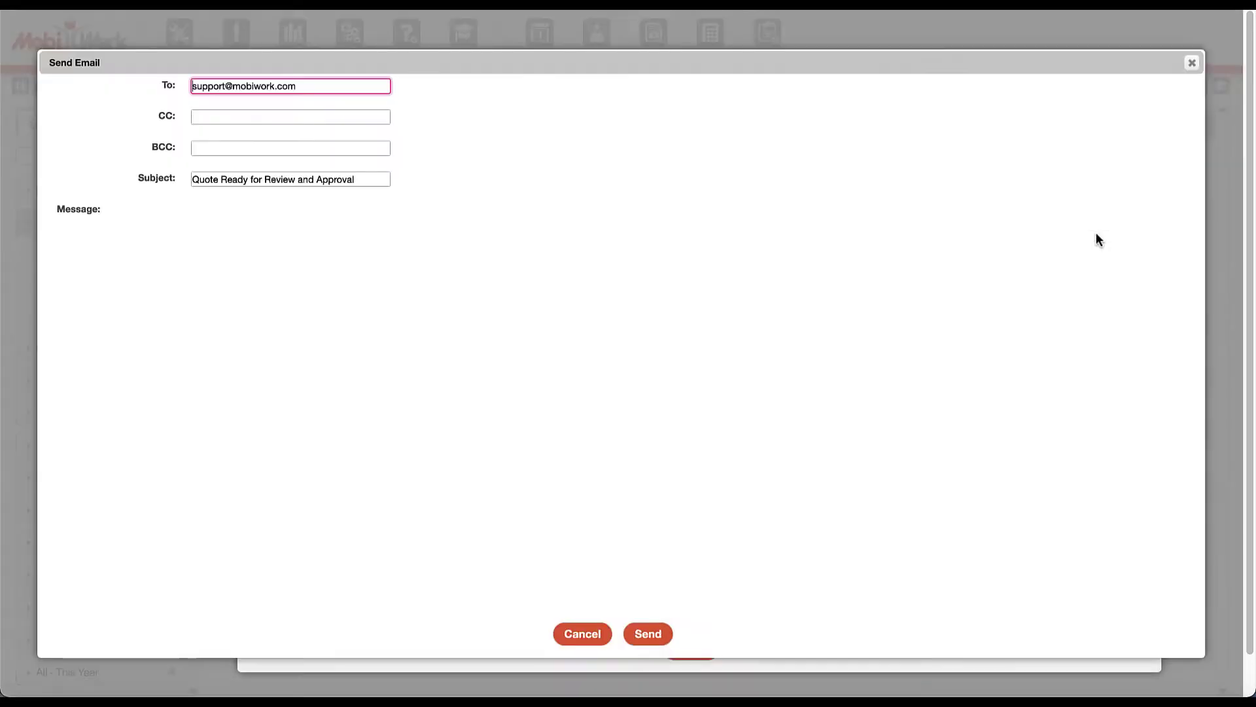
drag(1196, 276, 1189, 530)
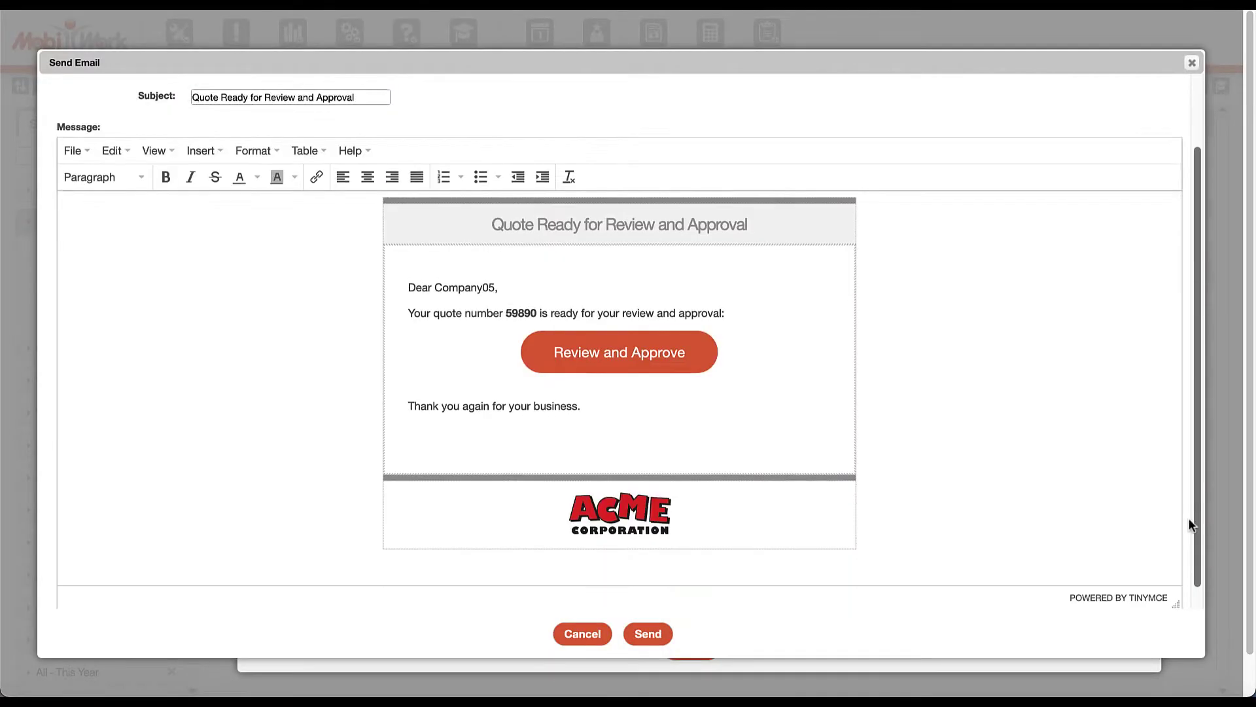
click(646, 634)
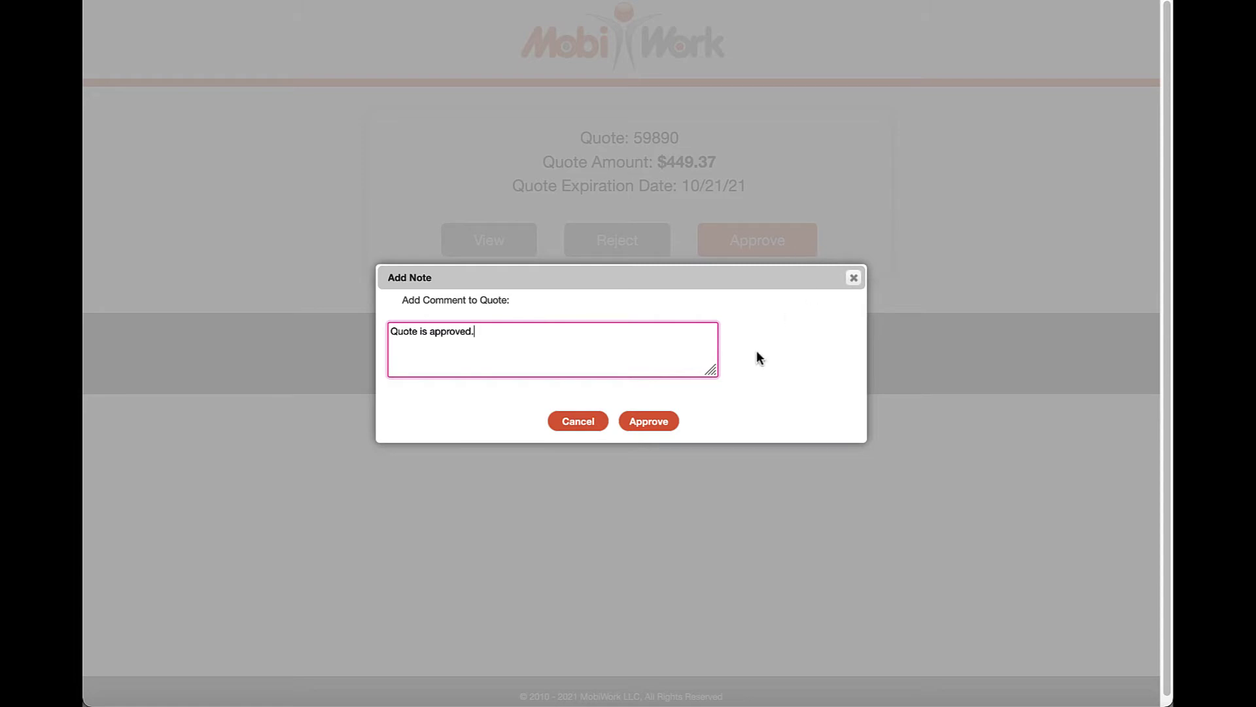
- Approve quote 59890 with its comment, then approve portal quote 59997 with a note
click(649, 421)
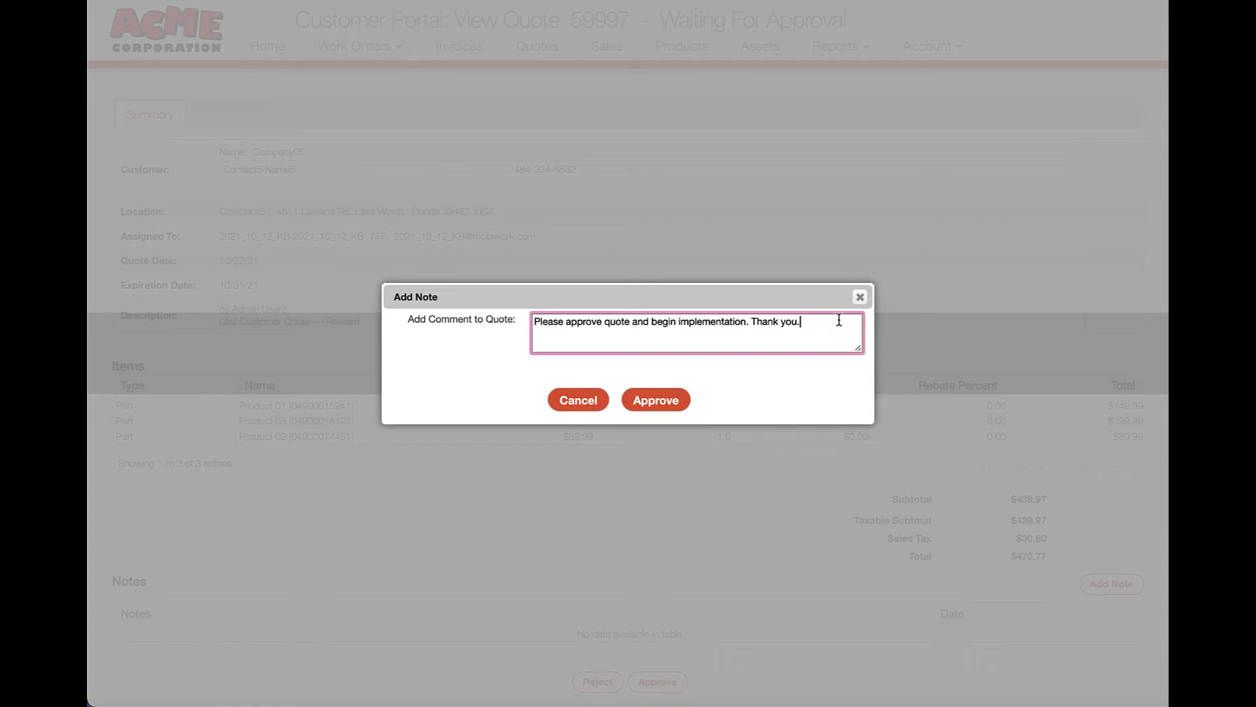
click(656, 399)
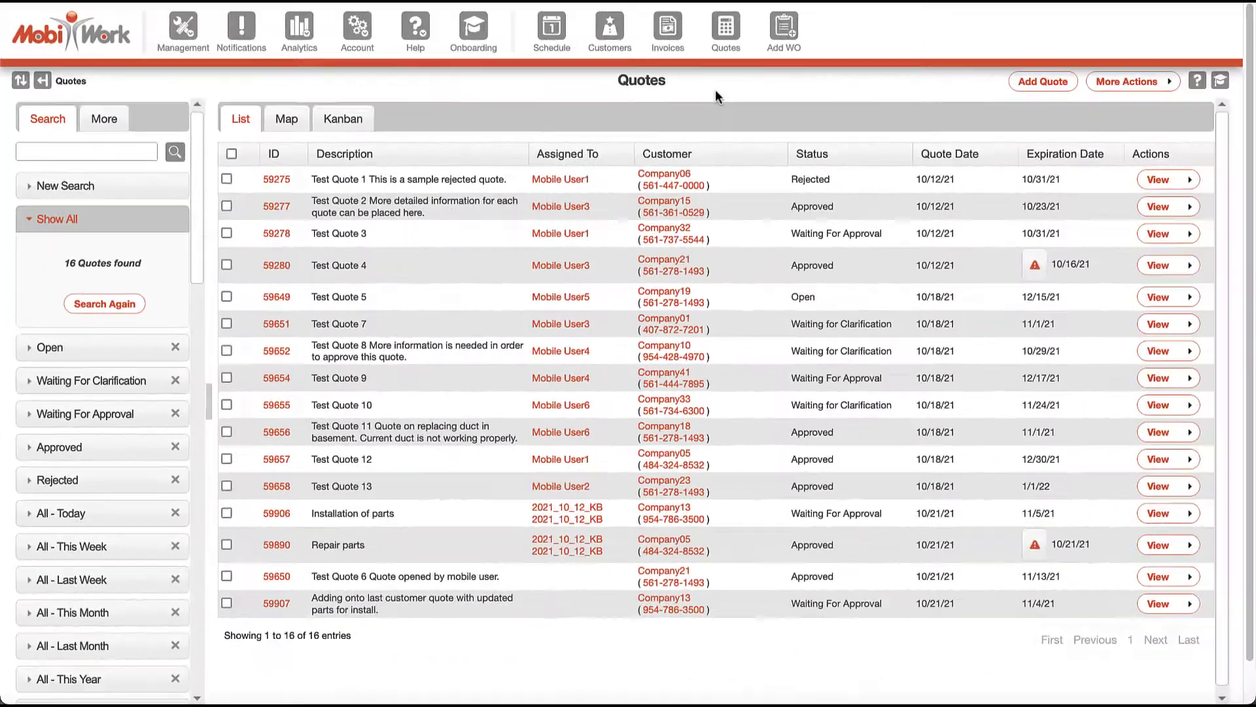
- On the Kanban board, move 59997 to Waiting For Approval and Test Quote 13 to Rejected
click(365, 118)
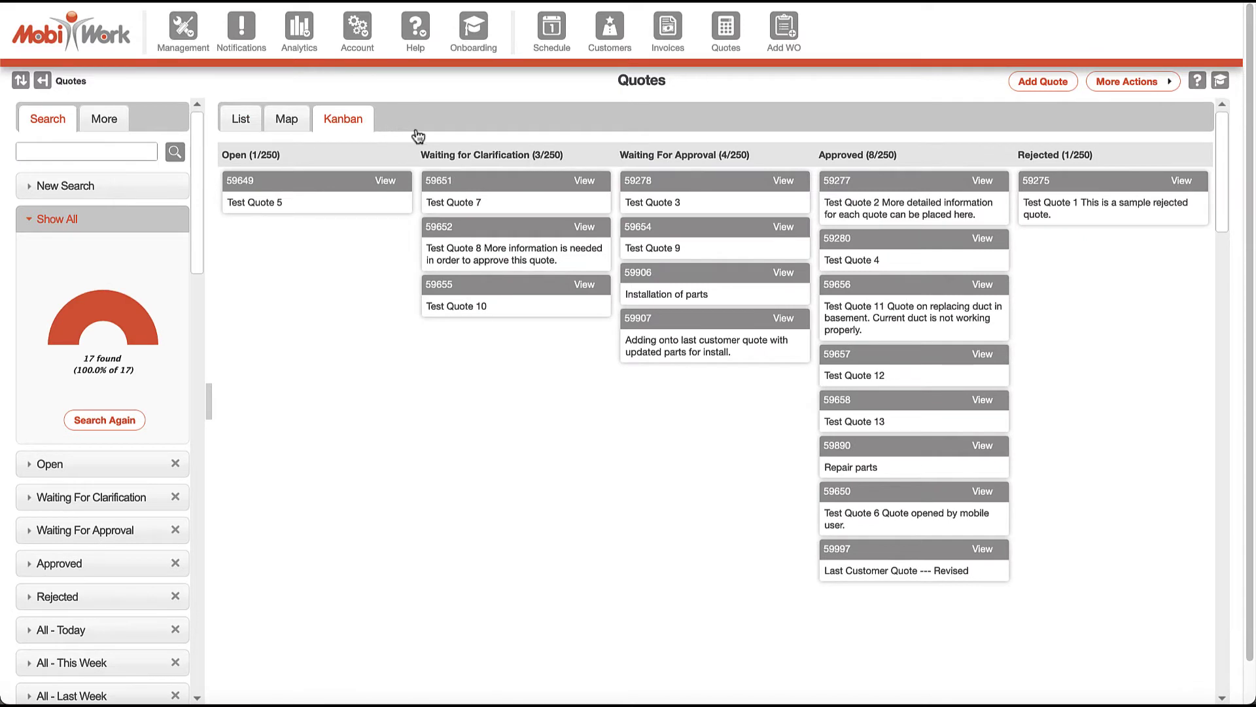
drag(898, 551, 687, 388)
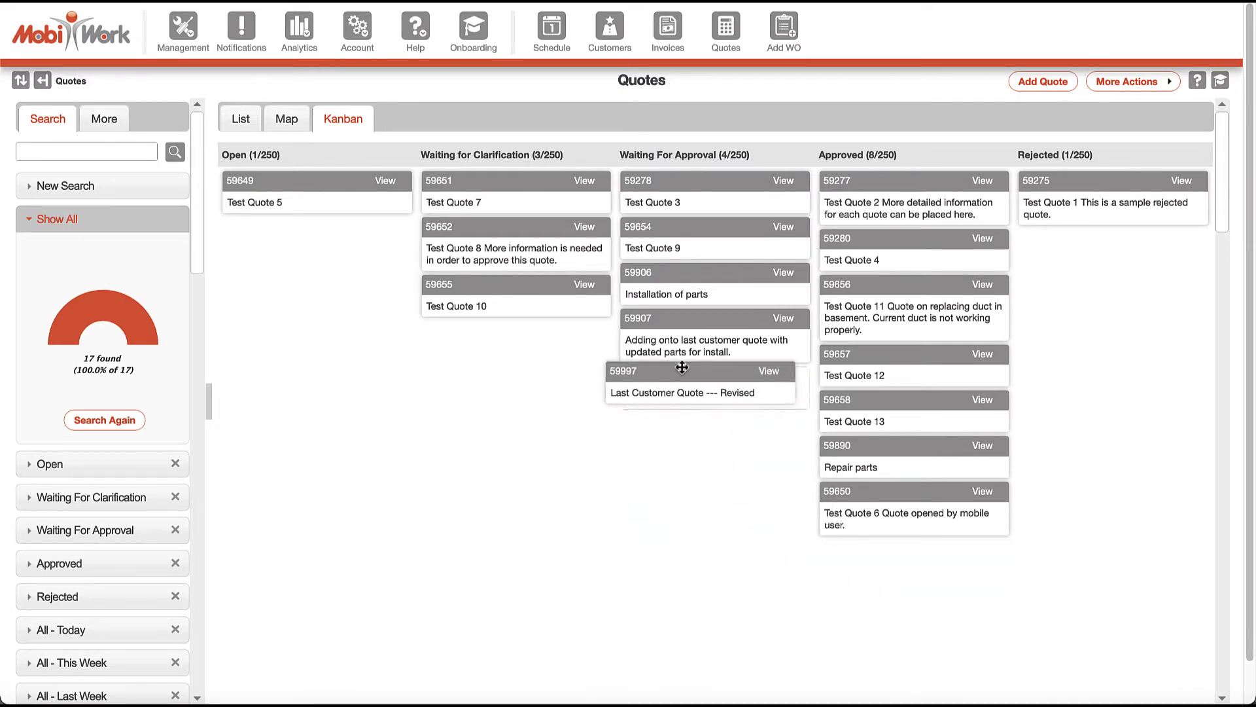
drag(908, 404, 1157, 236)
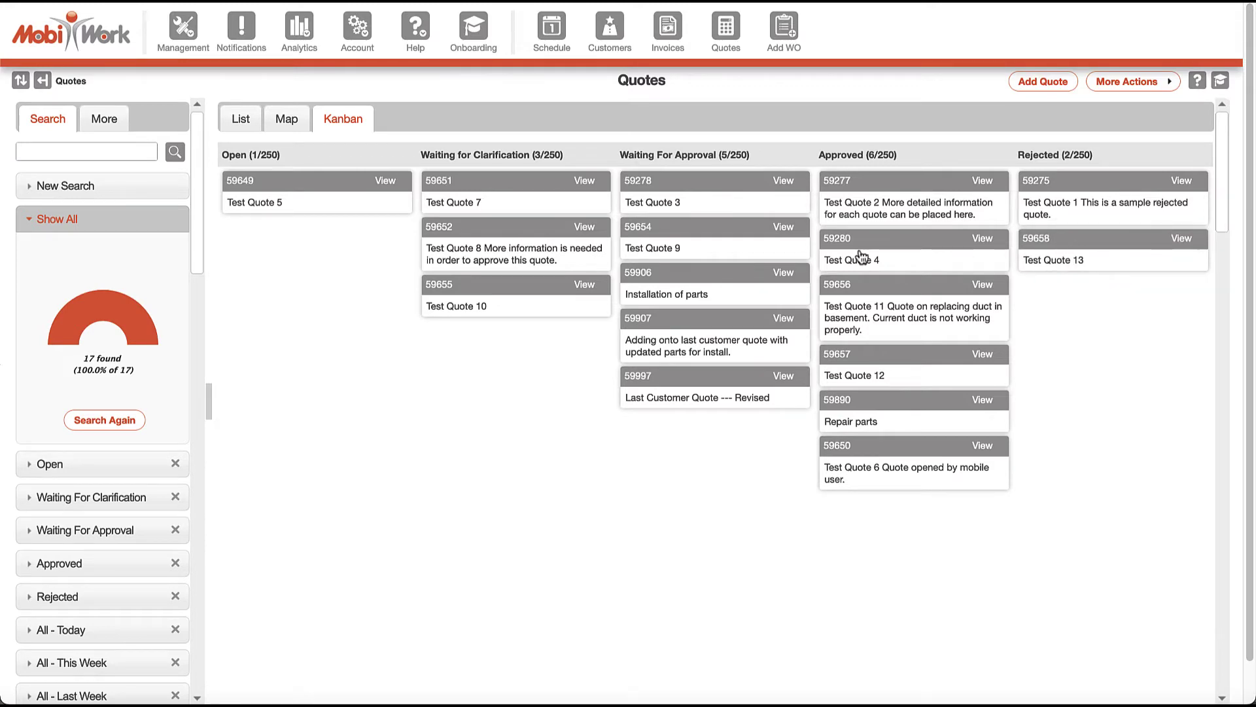
- In List view, filter quotes by Approved, All - This Week, then All - This Year saved searches
click(240, 118)
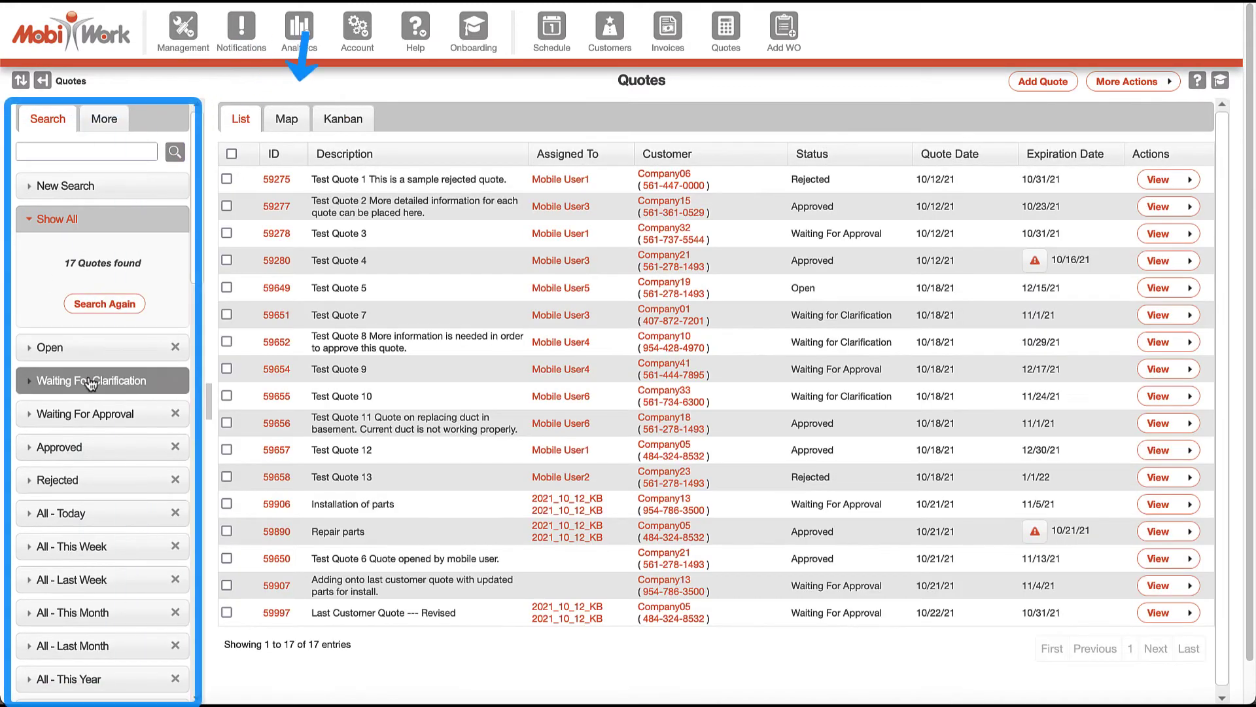
click(59, 447)
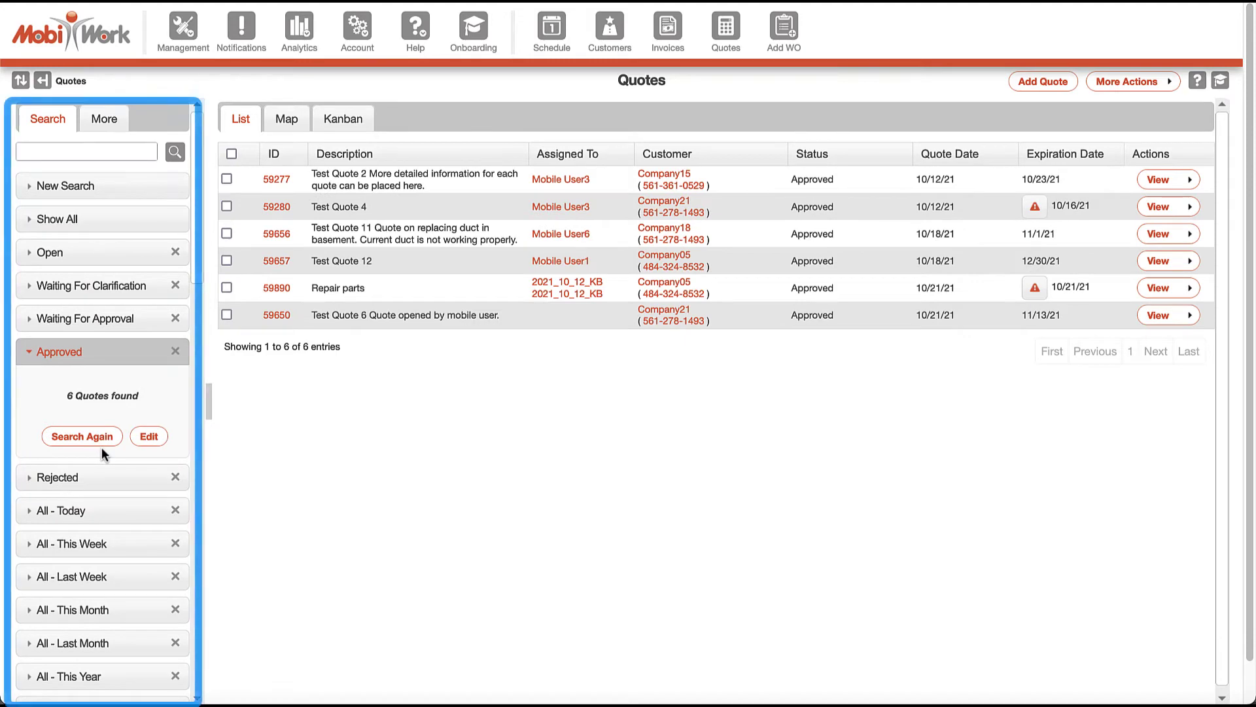
click(72, 544)
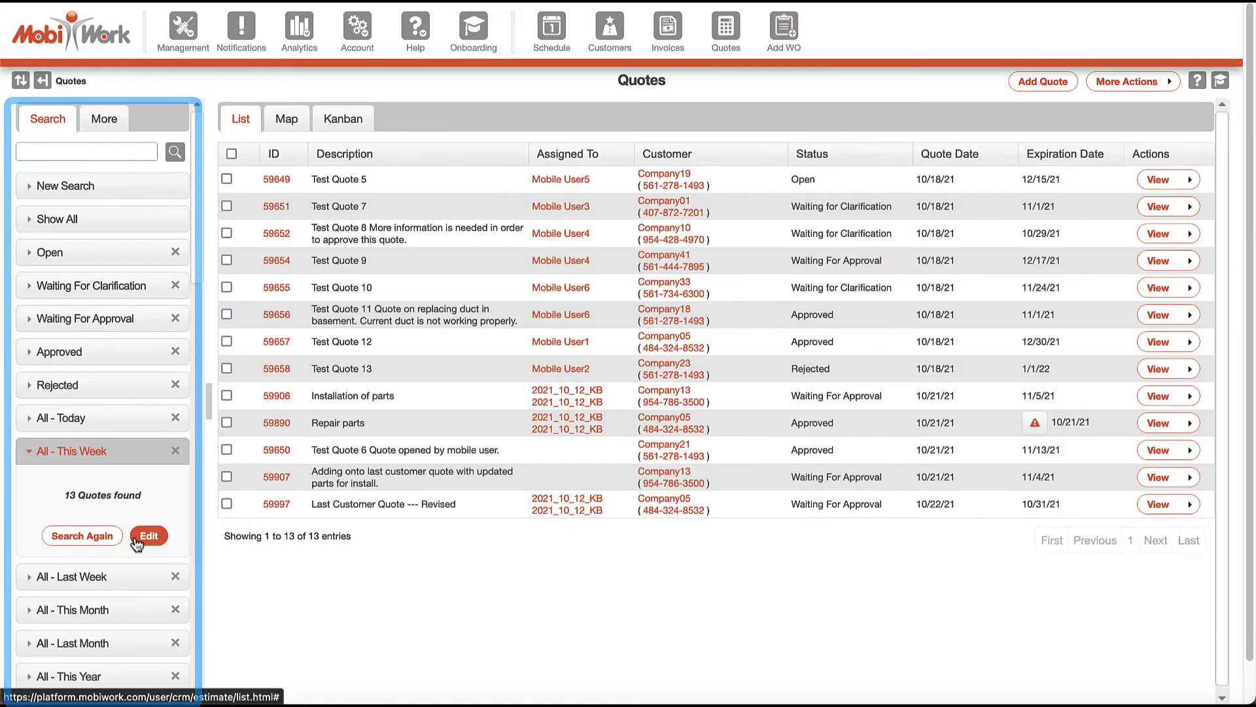
click(124, 679)
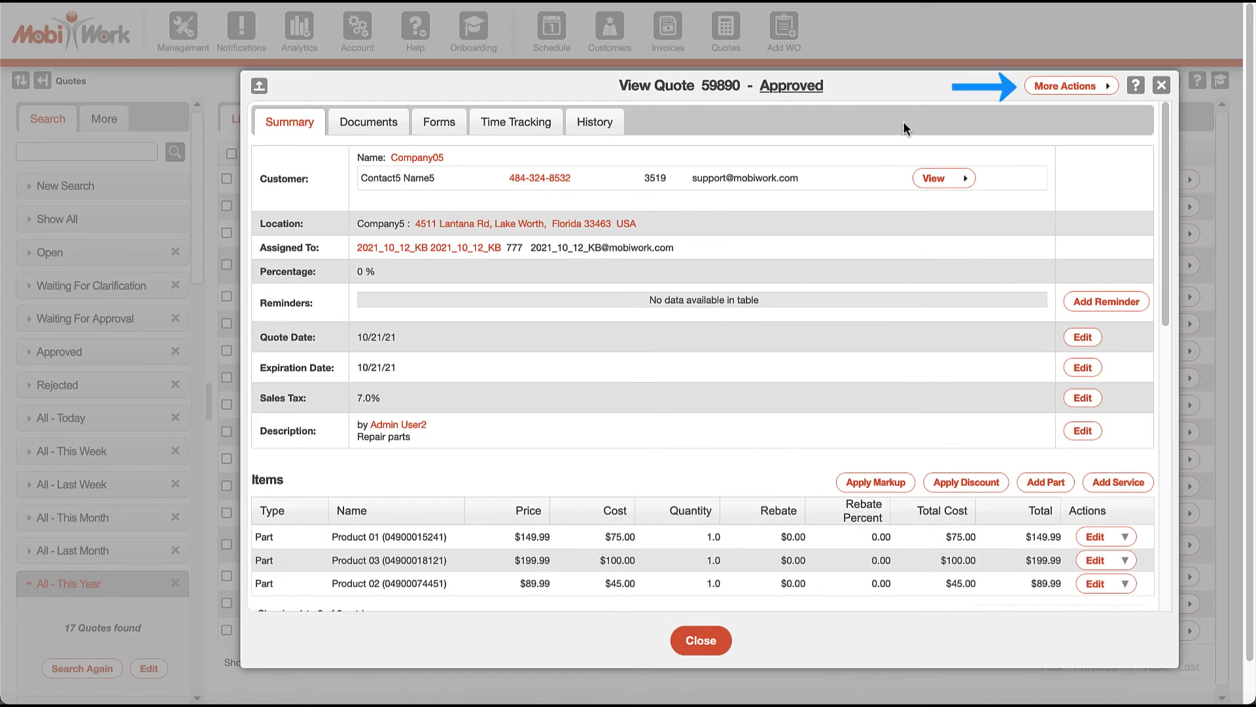
- Create an invoice from quote 59890 and view the new Invoice 2085752
click(1110, 86)
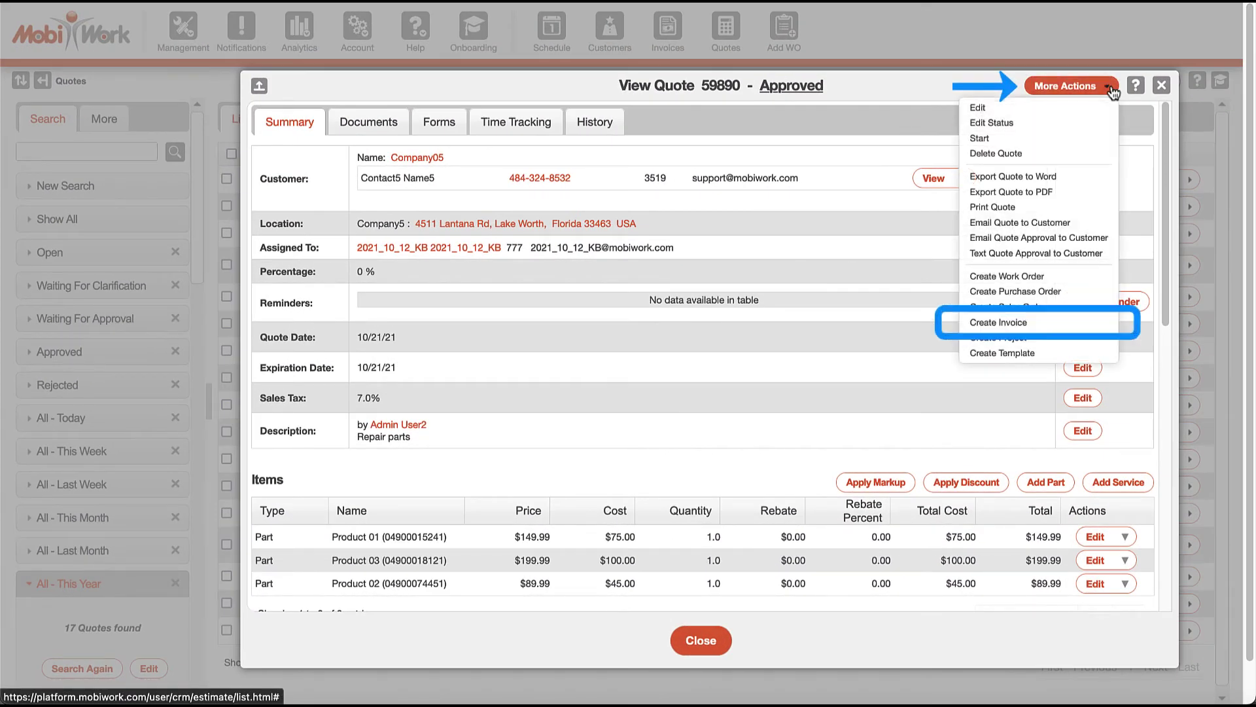
click(1086, 325)
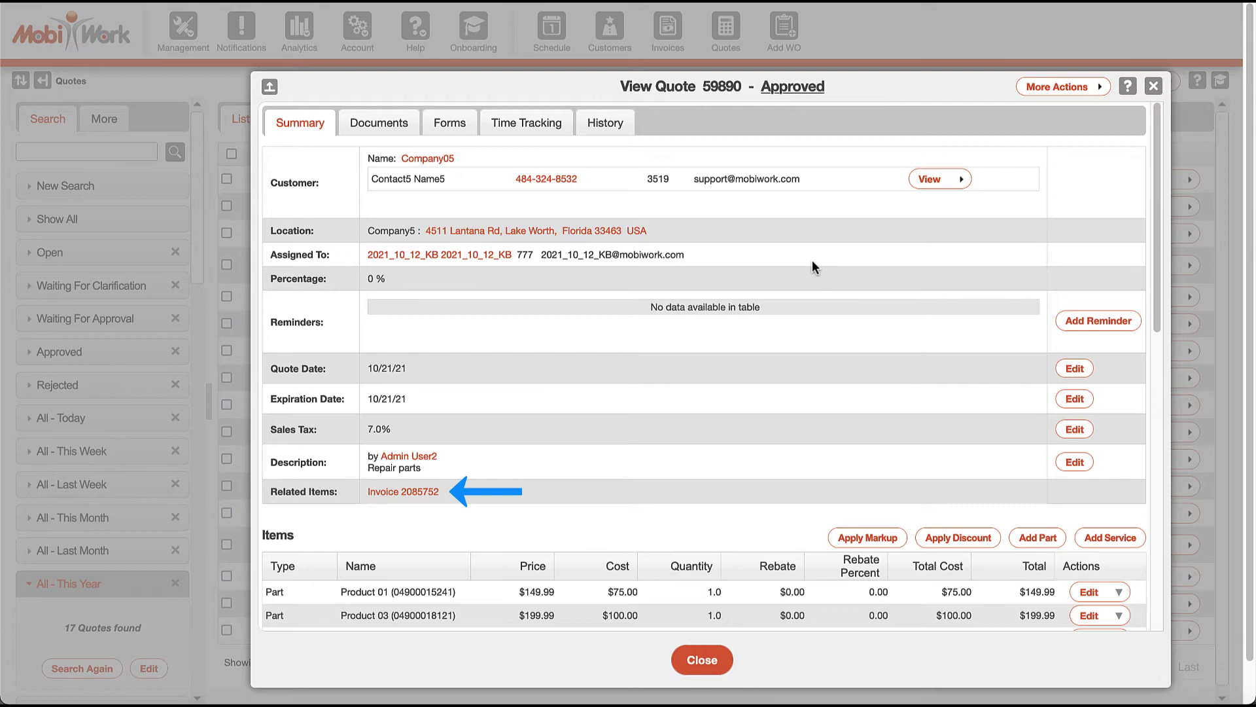
click(447, 492)
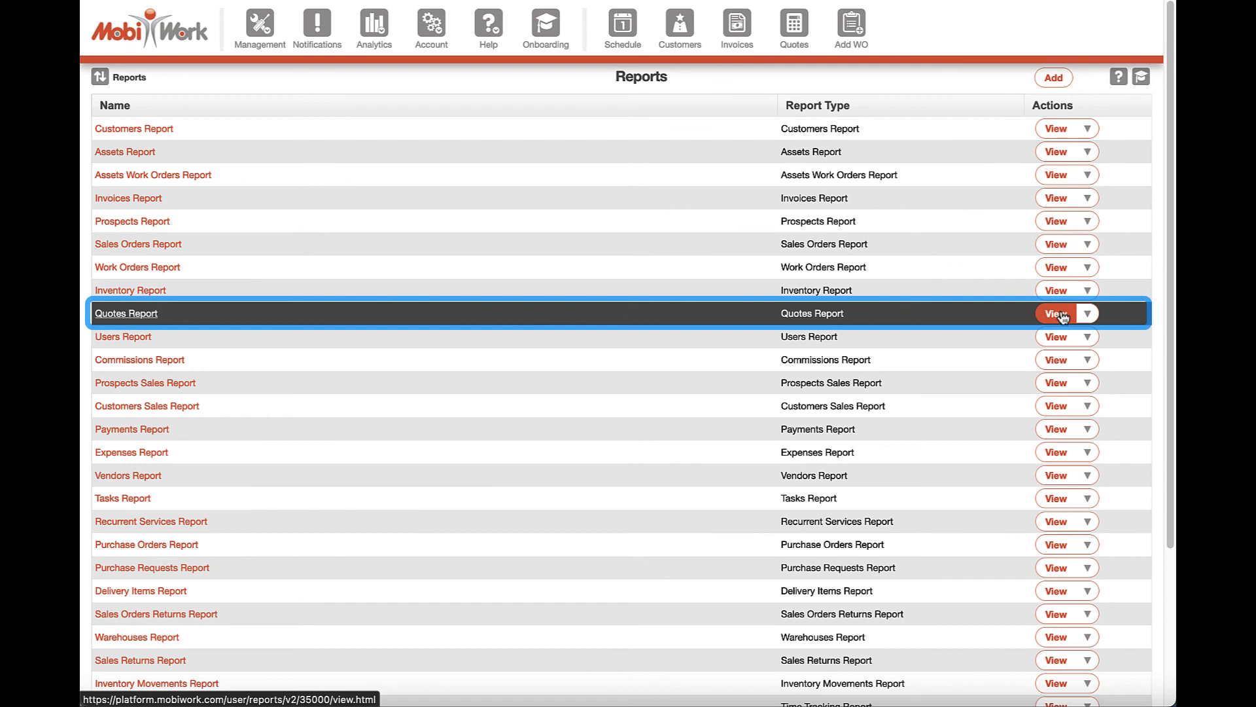
- Run the Quotes Report with the Approved - This Month search and open the downloaded spreadsheet
click(1056, 313)
click(499, 144)
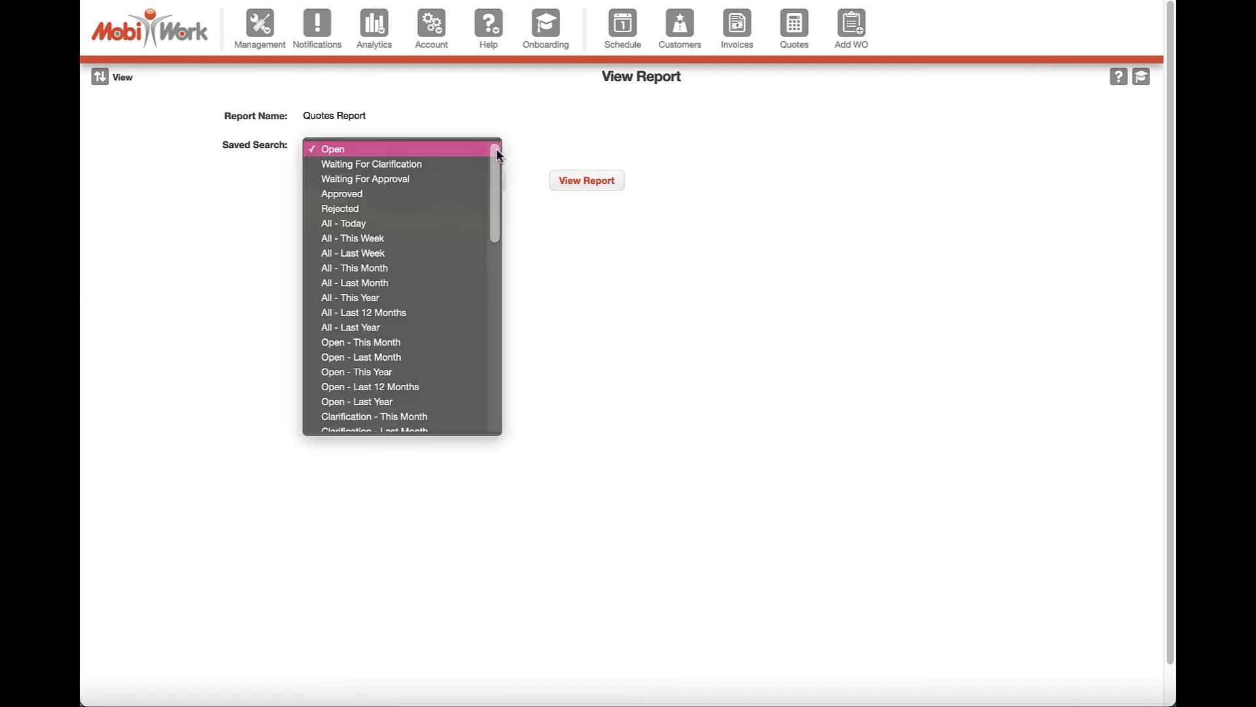
scroll(495, 181, down, 5)
scroll(506, 273, down, 3)
click(434, 280)
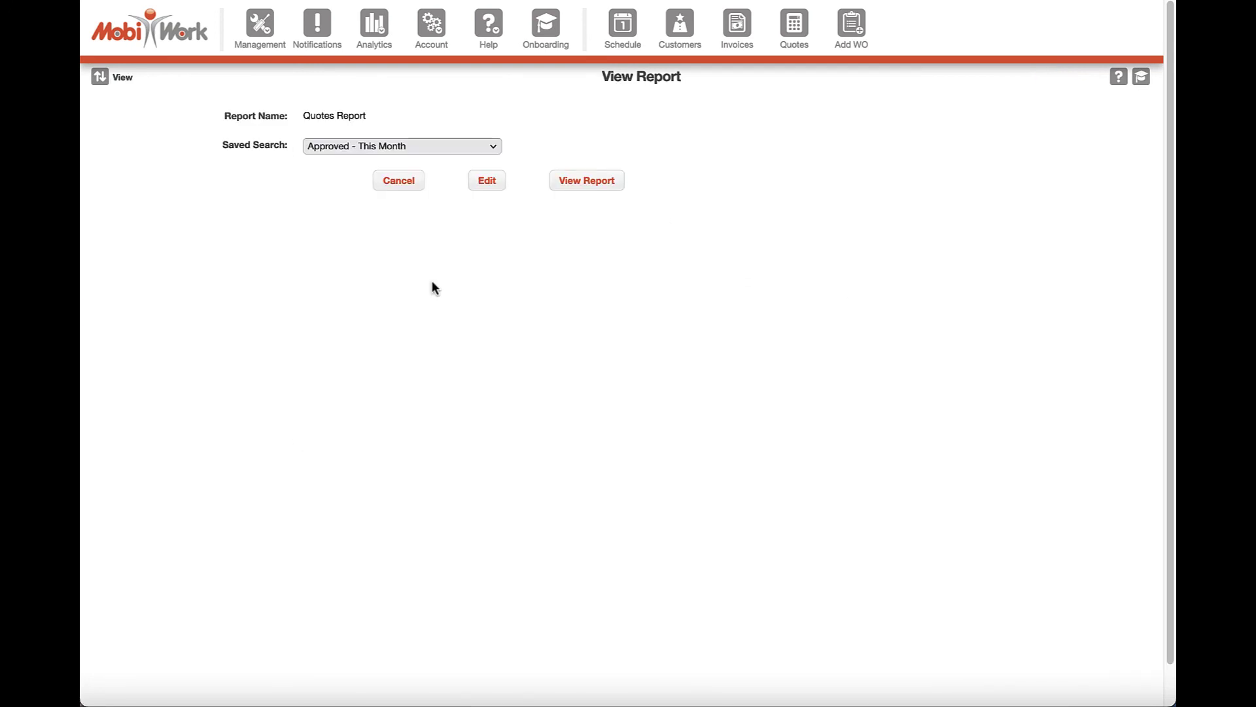
click(586, 180)
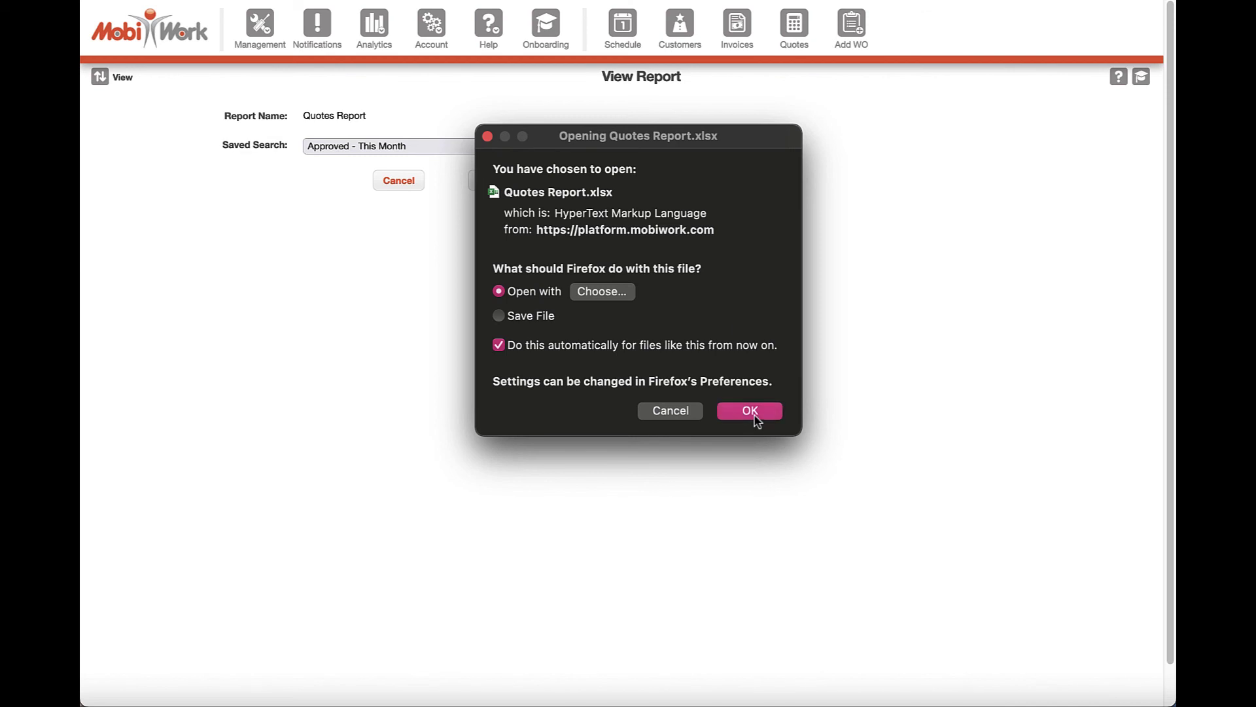
click(754, 413)
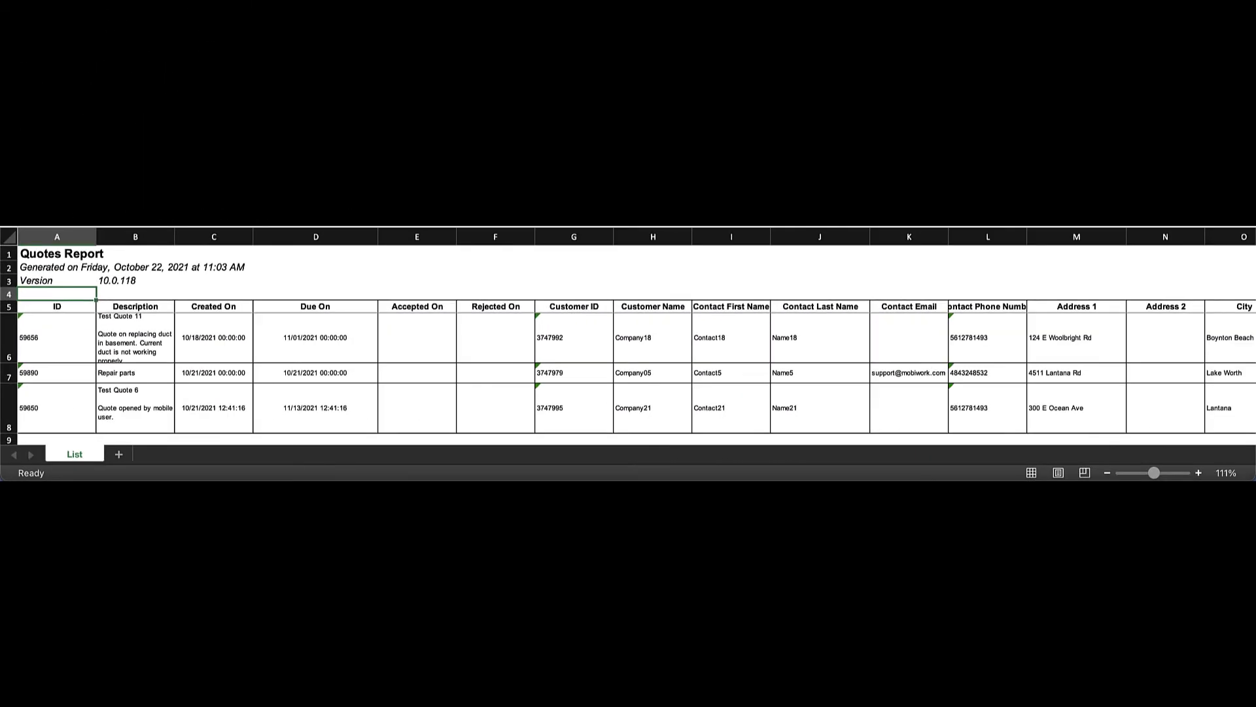